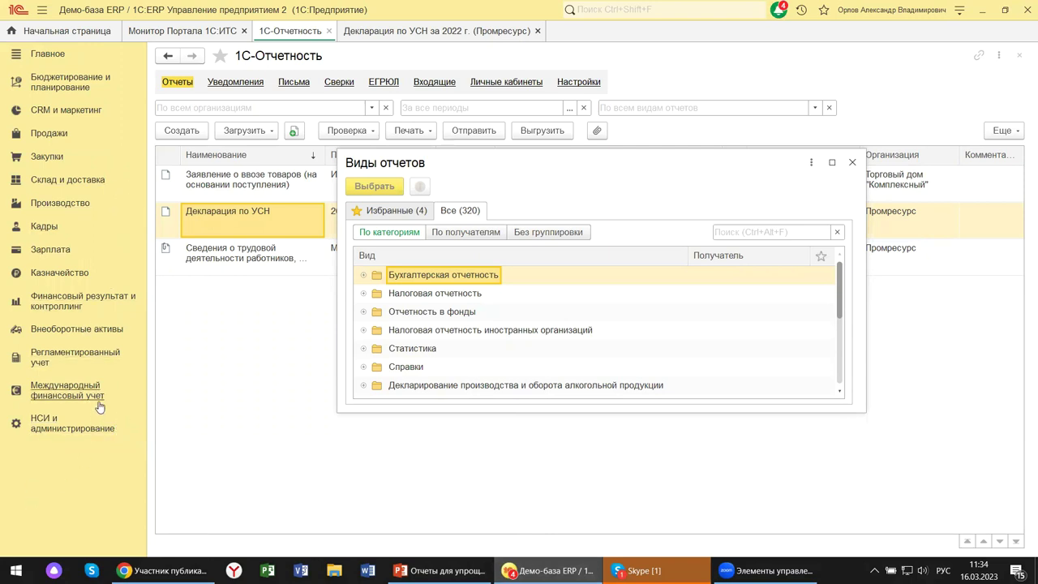
Open the regulated reports (Регламентированные отчеты) and look through the favourite report types before returning to the full list.
left_click(46, 361)
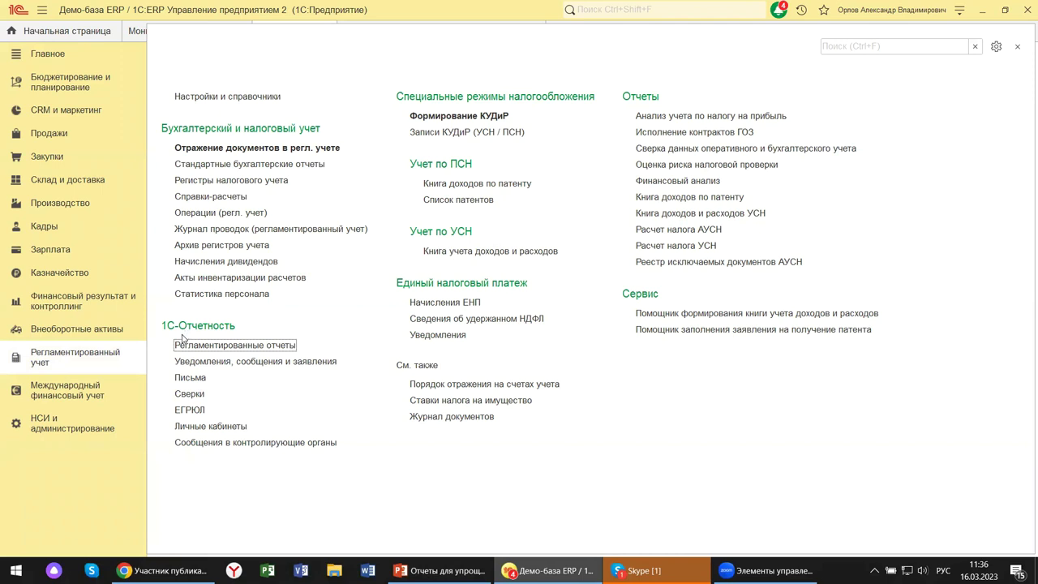
mouse_move(172, 346)
left_click(237, 349)
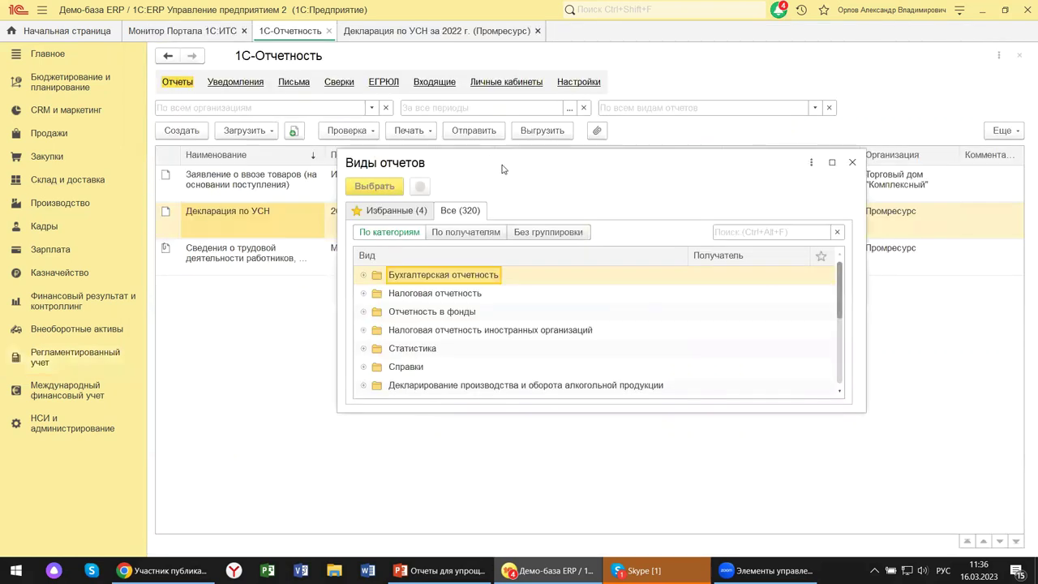
left_click_drag(501, 169, 568, 201)
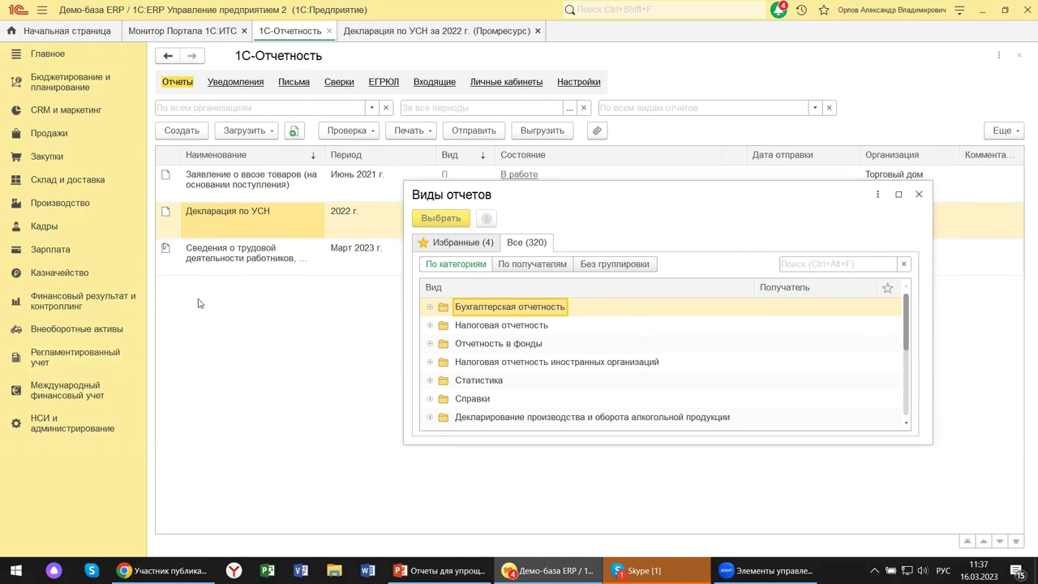
left_click(443, 247)
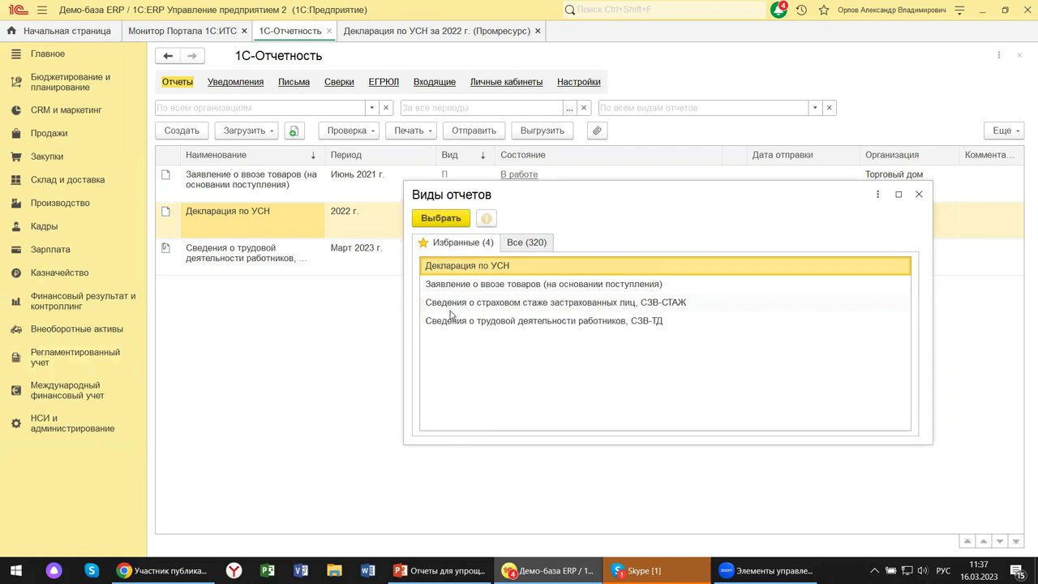
left_click(519, 245)
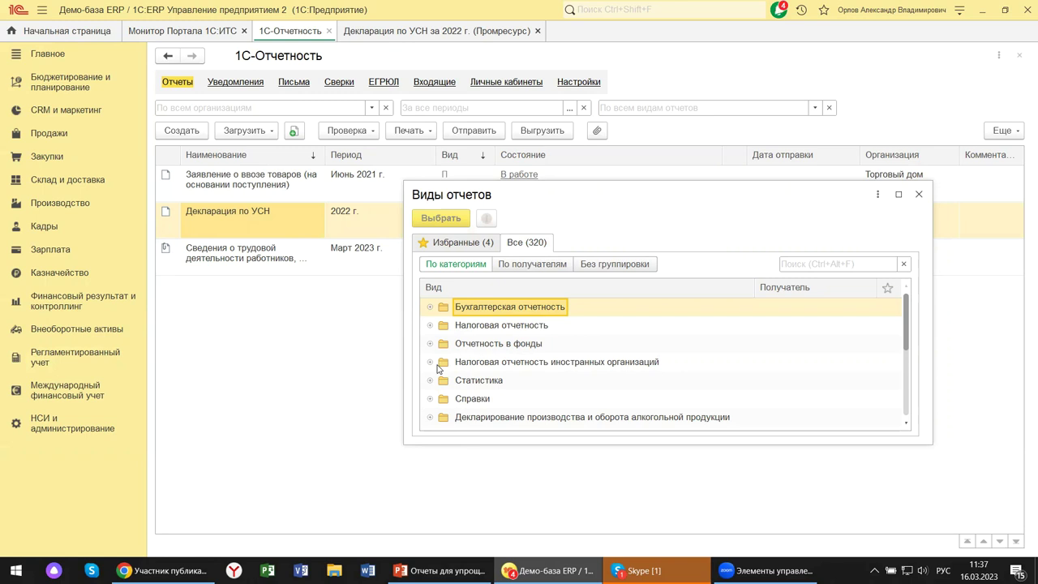
Create a new "Сведения о трудовой деятельности работников, СЗВ-ТД" report from the "Отчетность по физлицам" category.
scroll(437, 369, "down", 1)
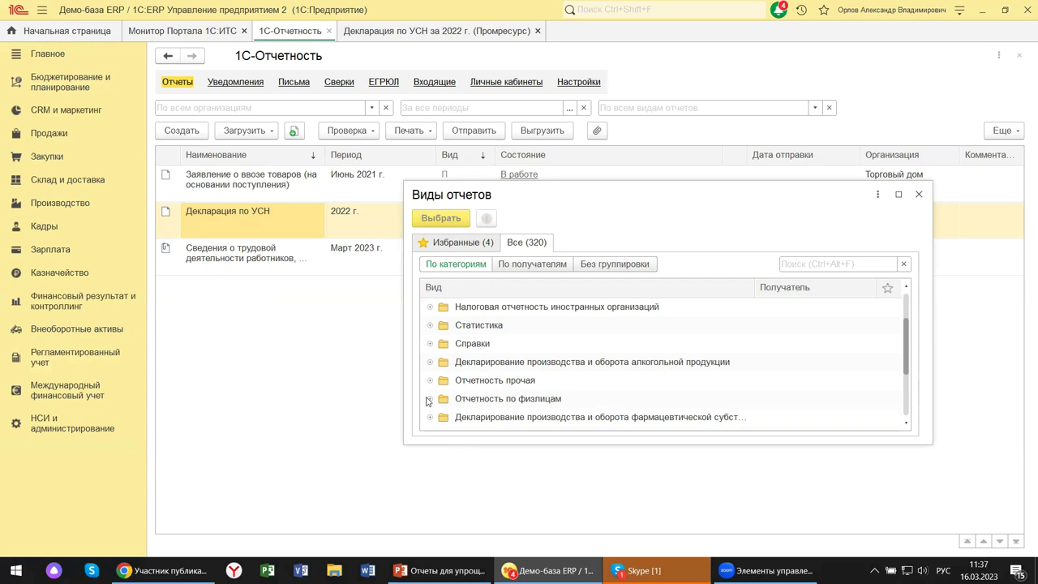
left_click(431, 398)
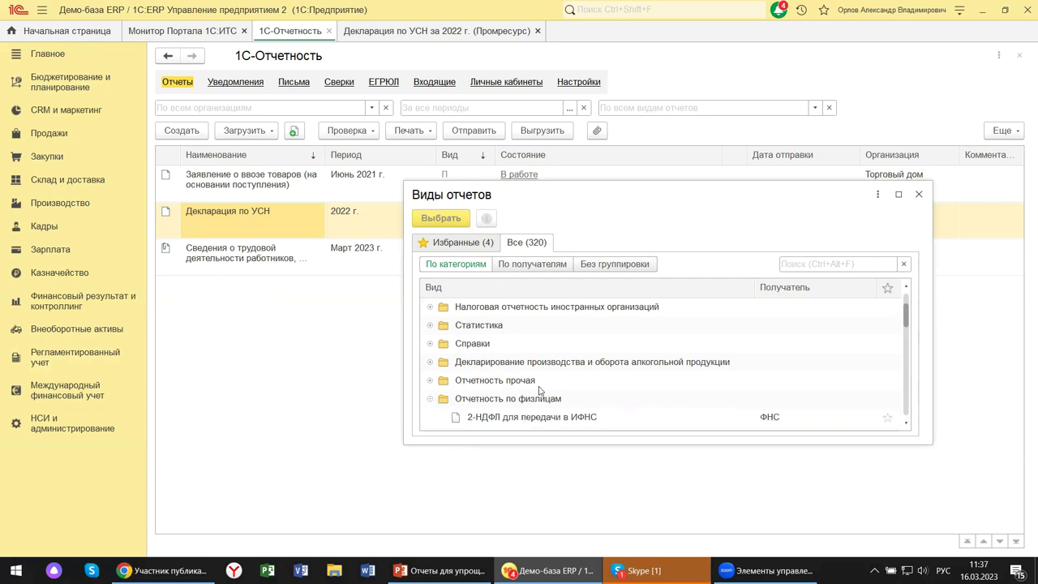
scroll(588, 365, "down", 10)
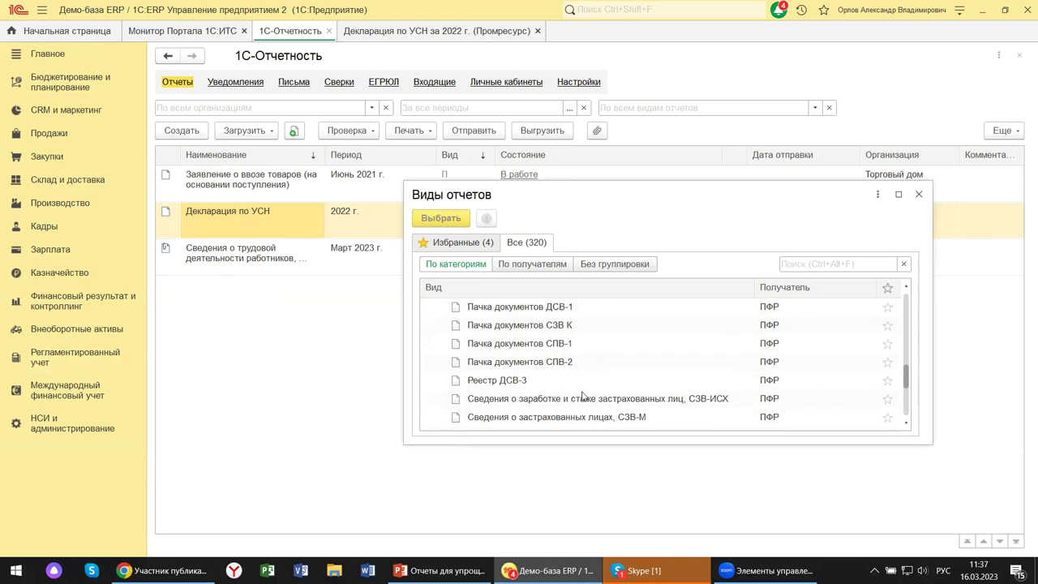
scroll(585, 383, "down", 2)
scroll(584, 396, "up", 1)
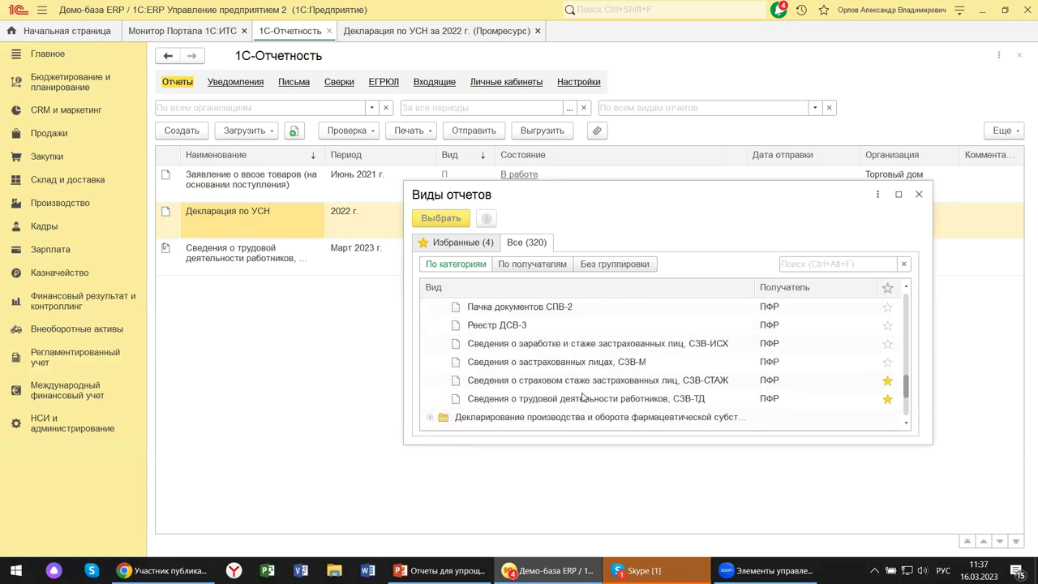
left_click(572, 399)
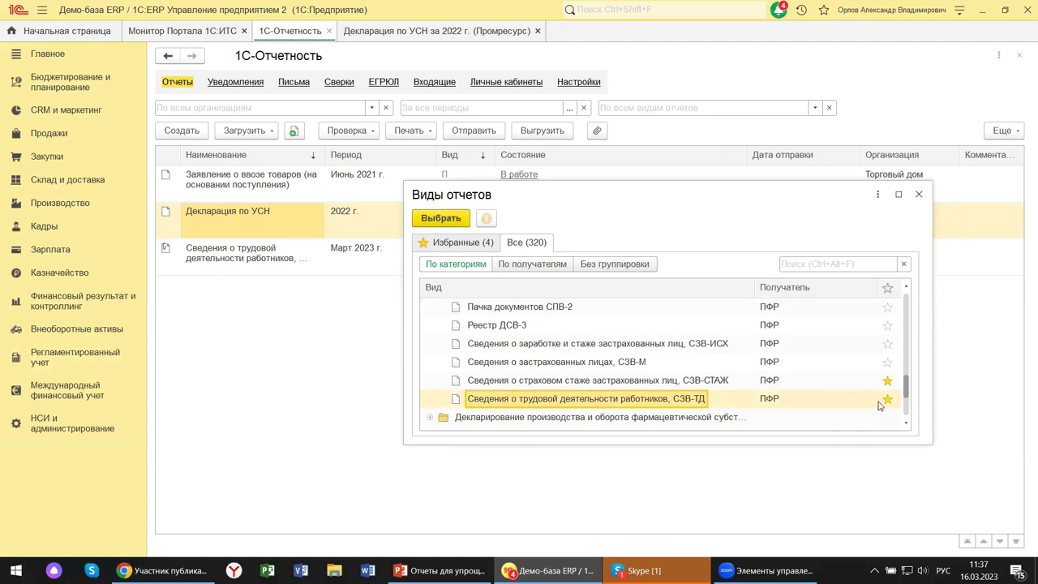
left_click(452, 220)
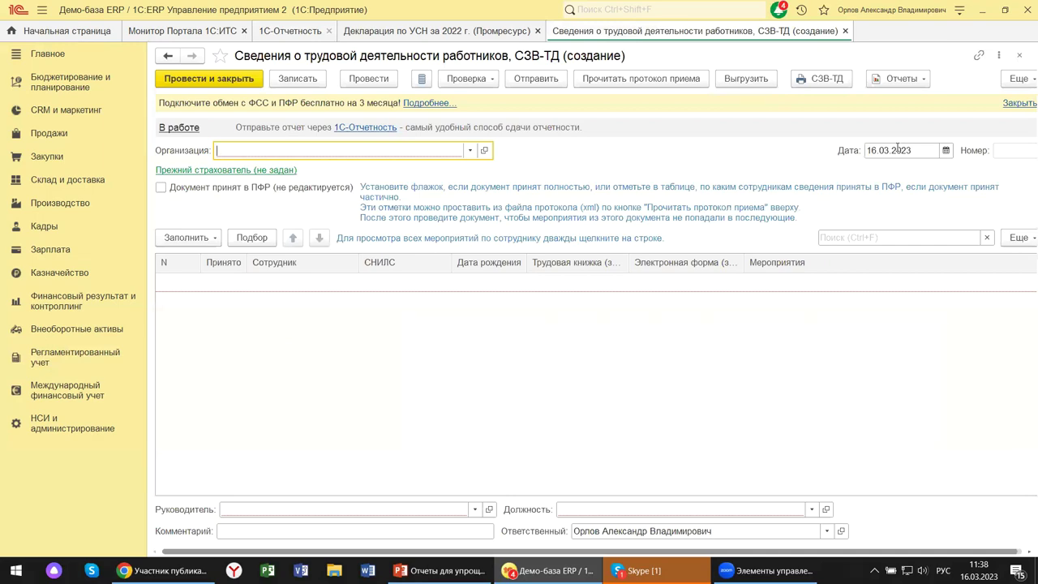
key("super+e")
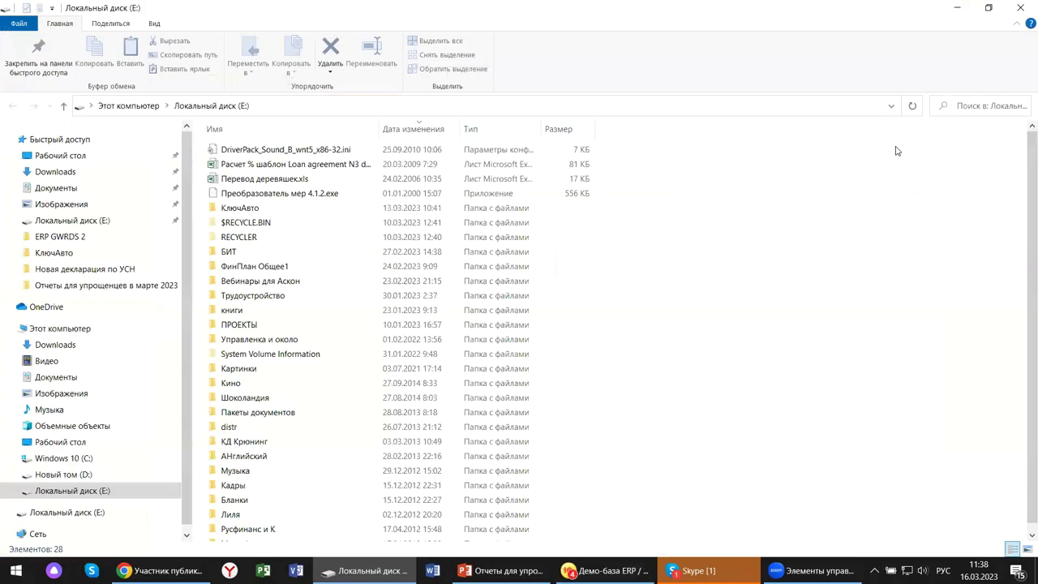
left_click(1020, 8)
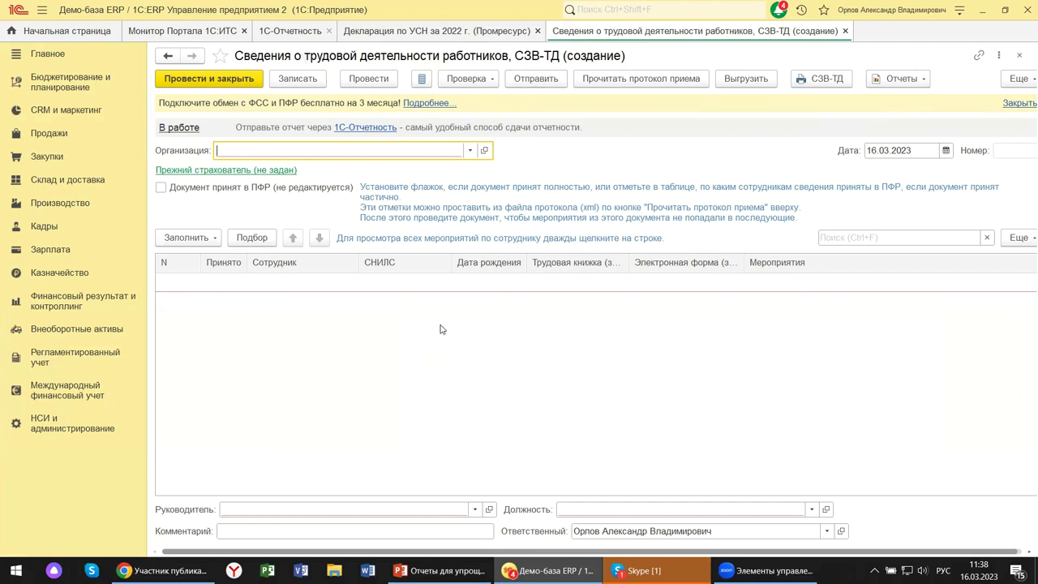
Set the СЗВ-ТД report's organization to Промресурс and look at the options for filling the employee table.
left_click(471, 151)
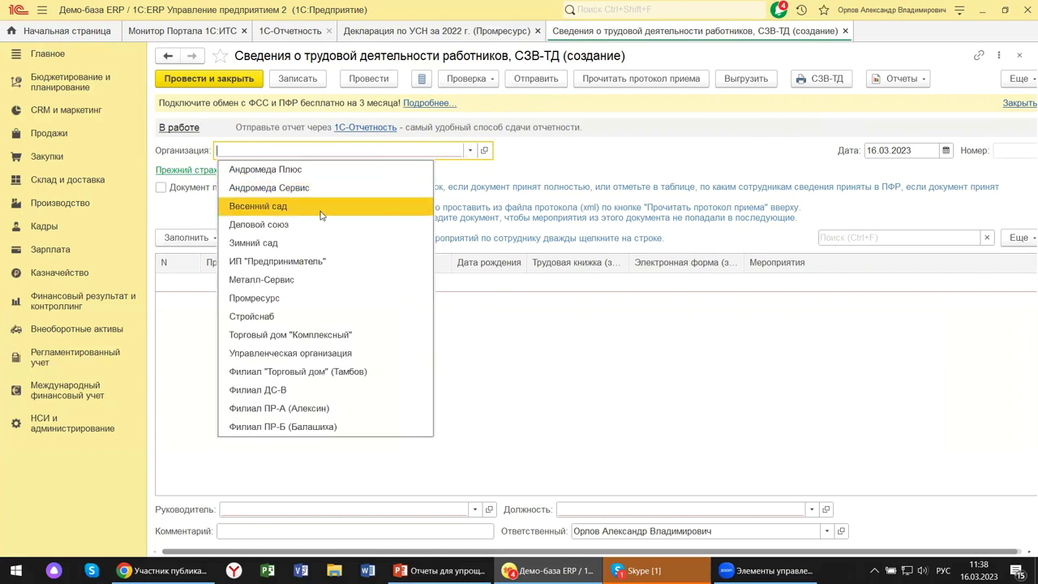
left_click(268, 300)
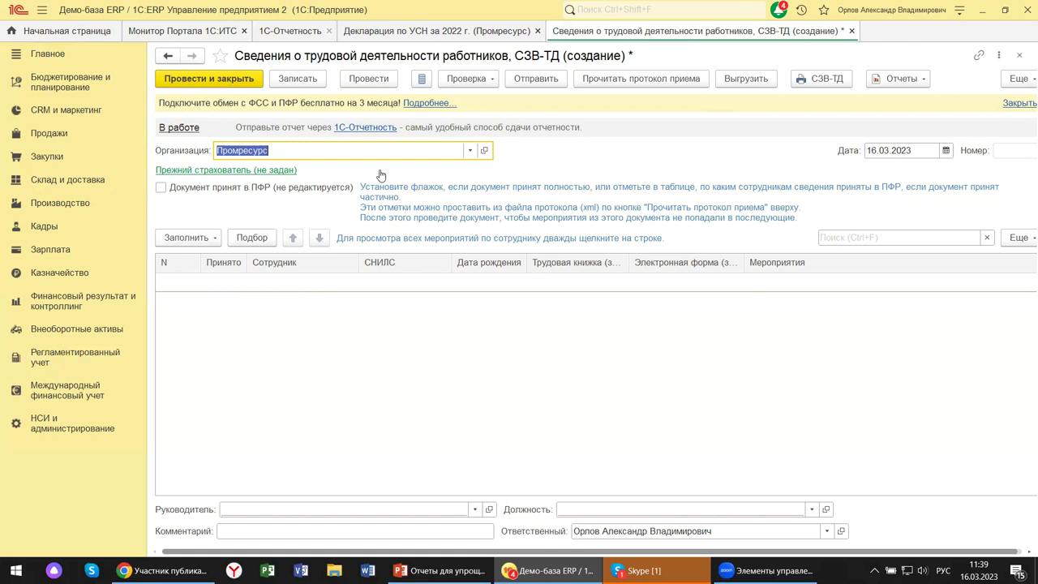
left_click(187, 238)
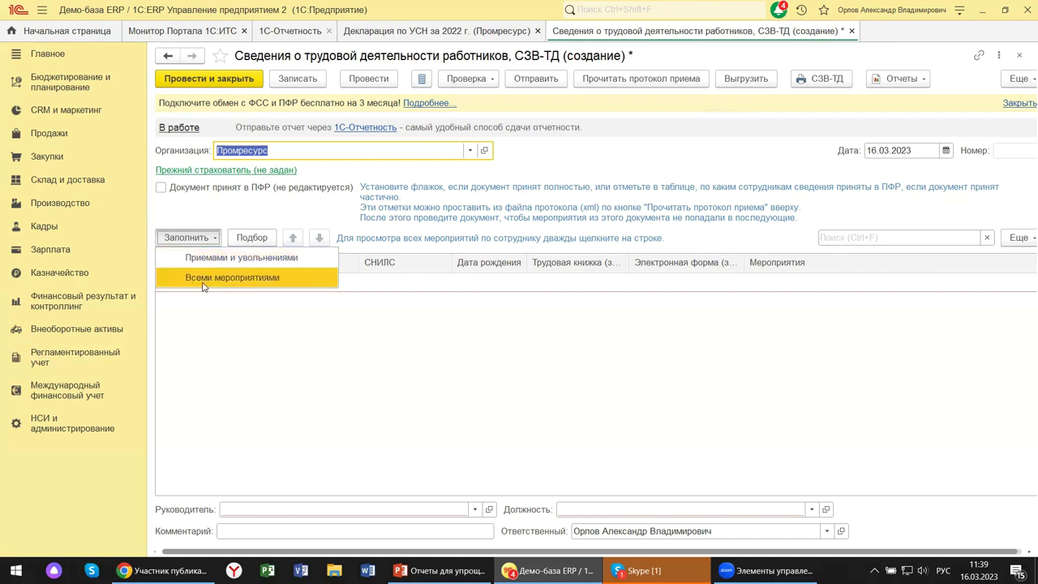
left_click(400, 283)
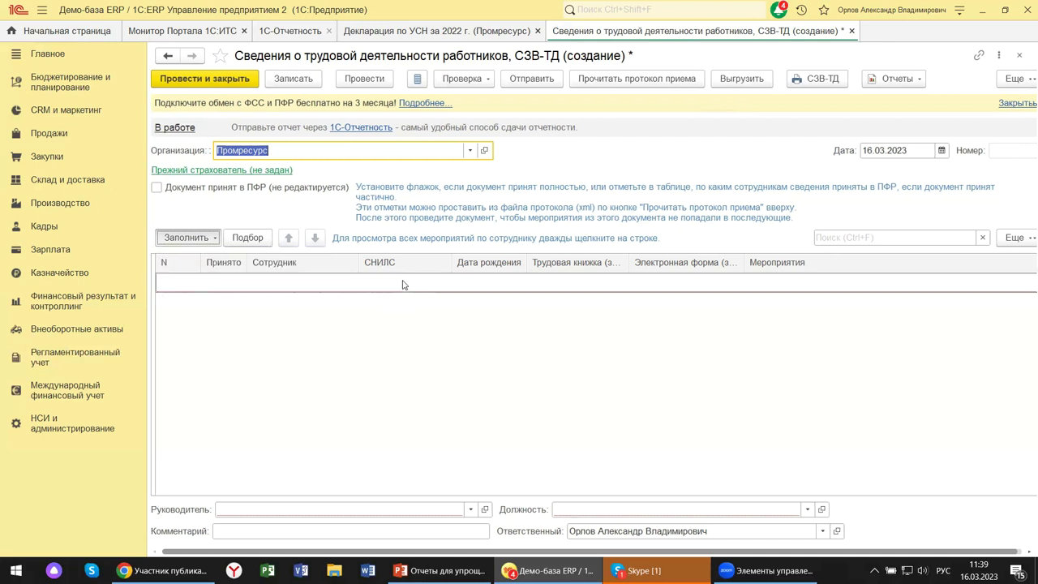
double_click(400, 283)
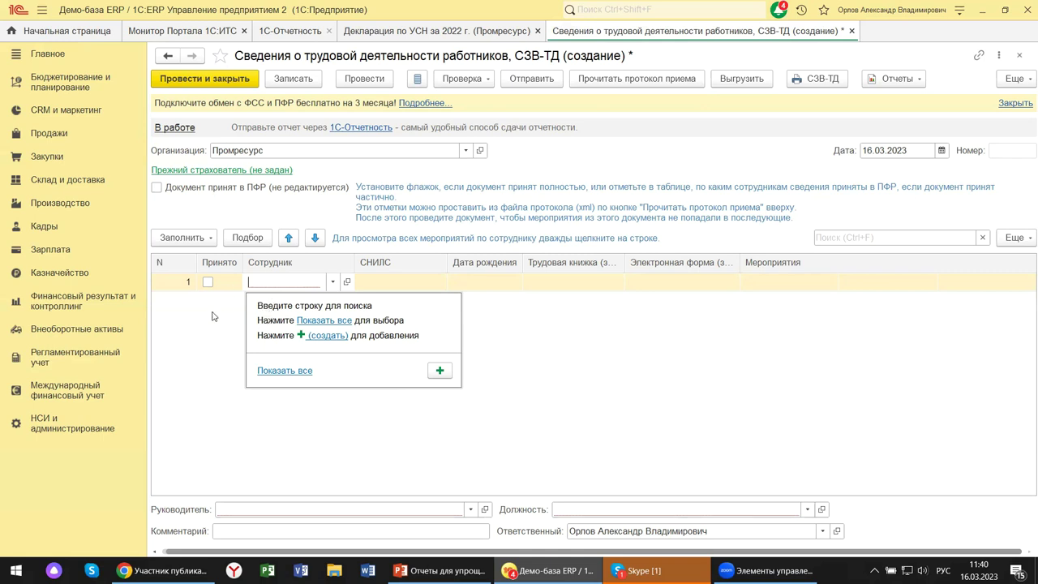
key("Escape")
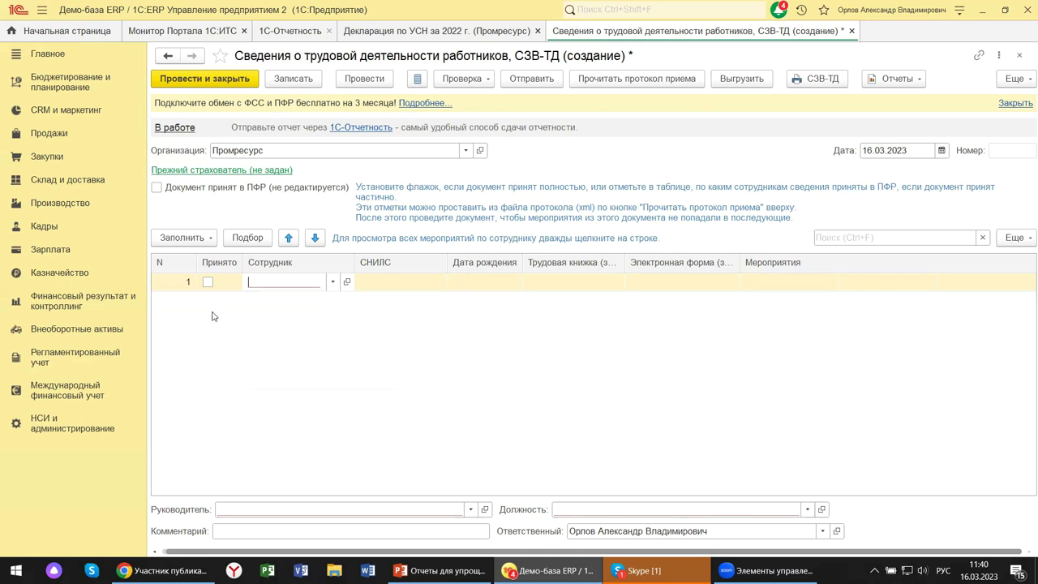
key("Escape")
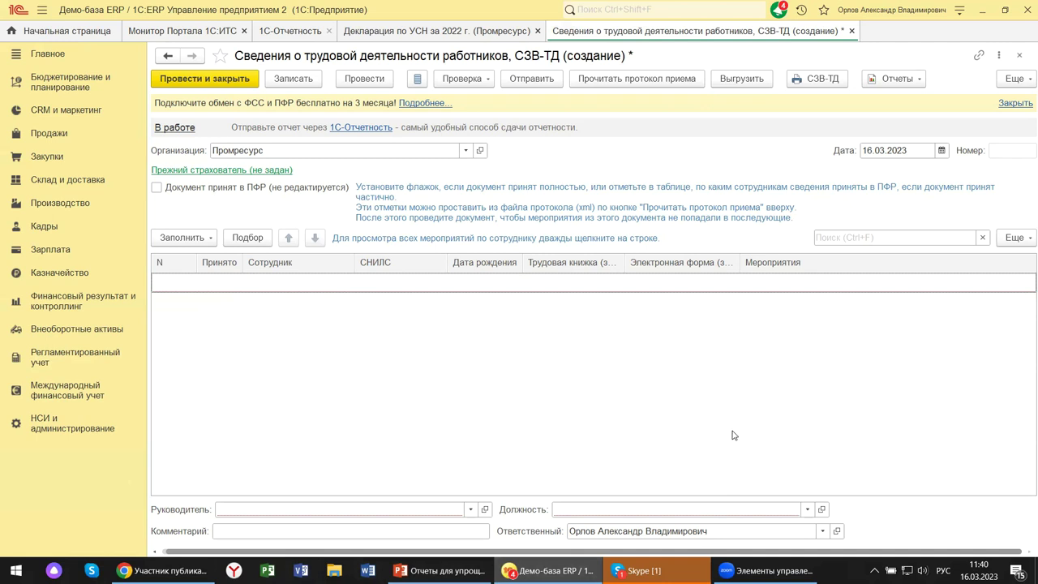
Fill the СЗВ-ТД employee table with hires and dismissals (Приемами и увольнениями).
left_click(188, 240)
left_click(191, 258)
Check the platform and configuration versions in the program information window, and close it.
left_click(959, 11)
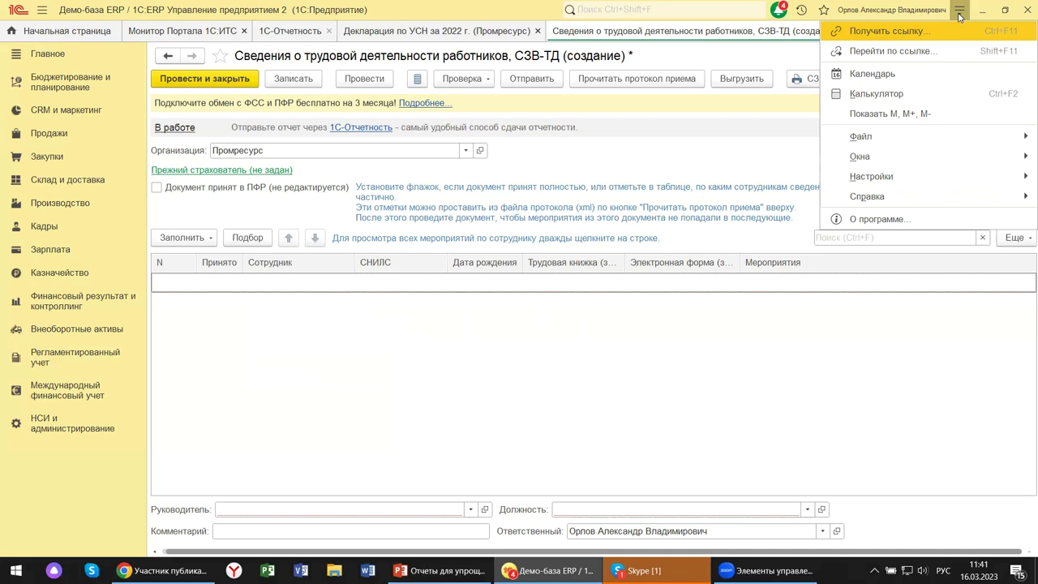
left_click(874, 222)
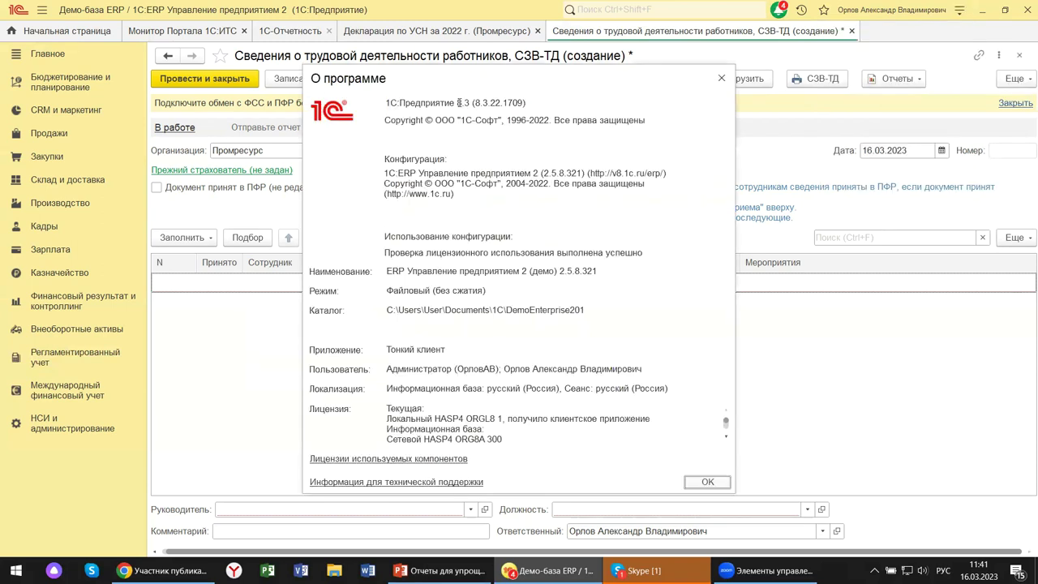
triple_click(459, 103)
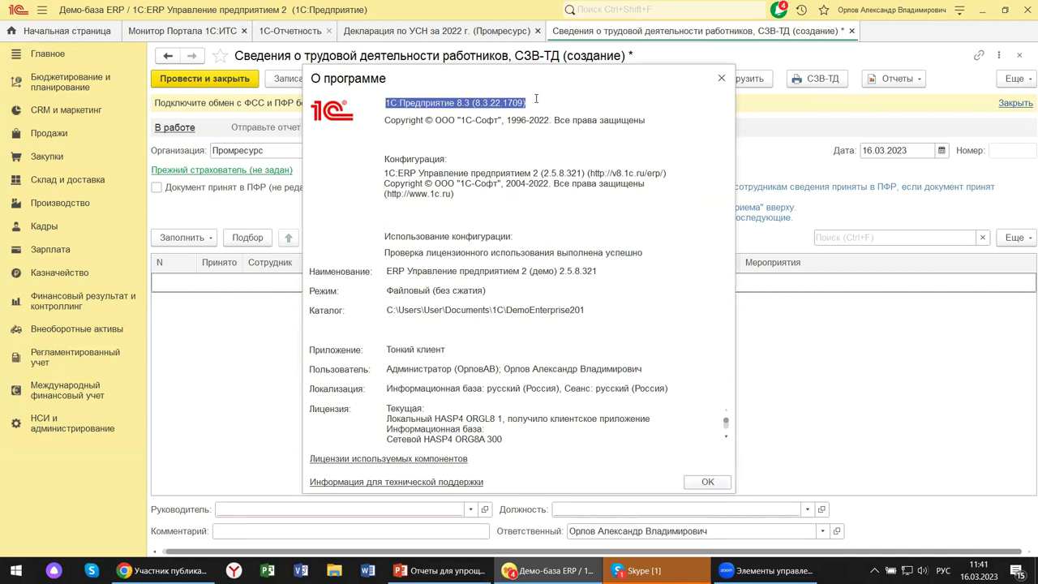
triple_click(386, 171)
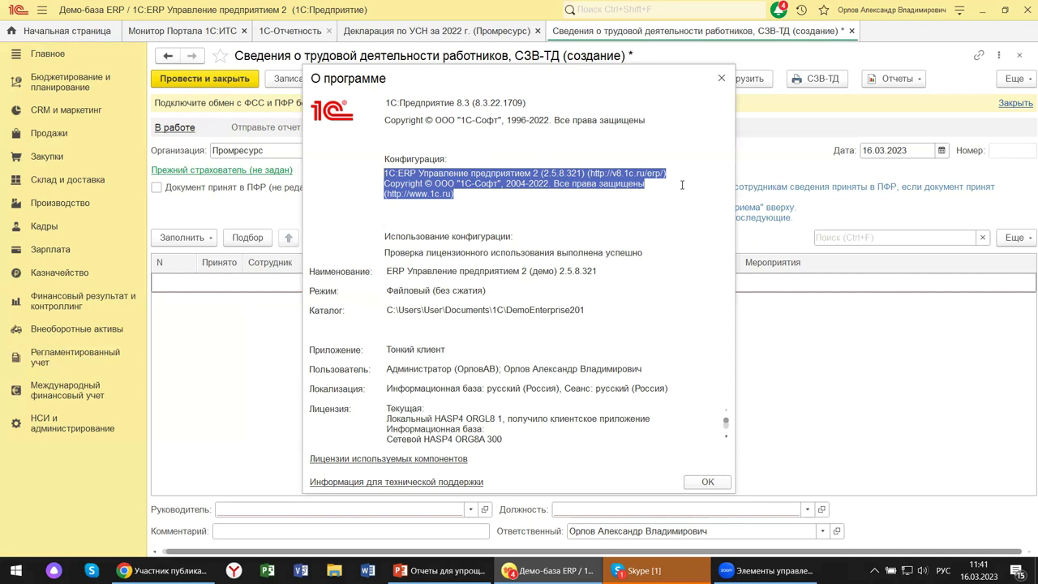
left_click(722, 79)
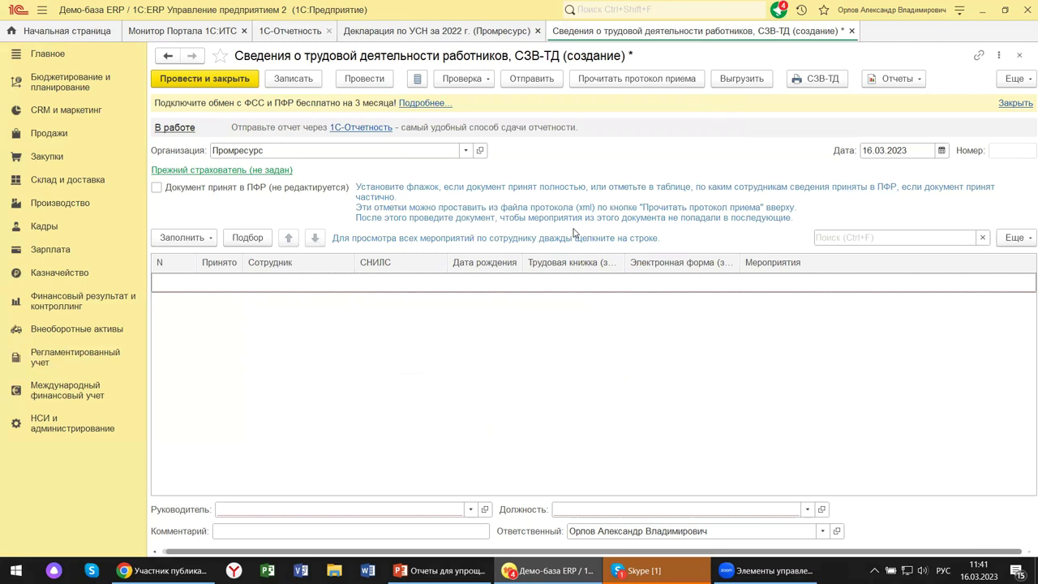
Try to print the СЗВ-ТД form, declining to post the document each time.
left_click(815, 84)
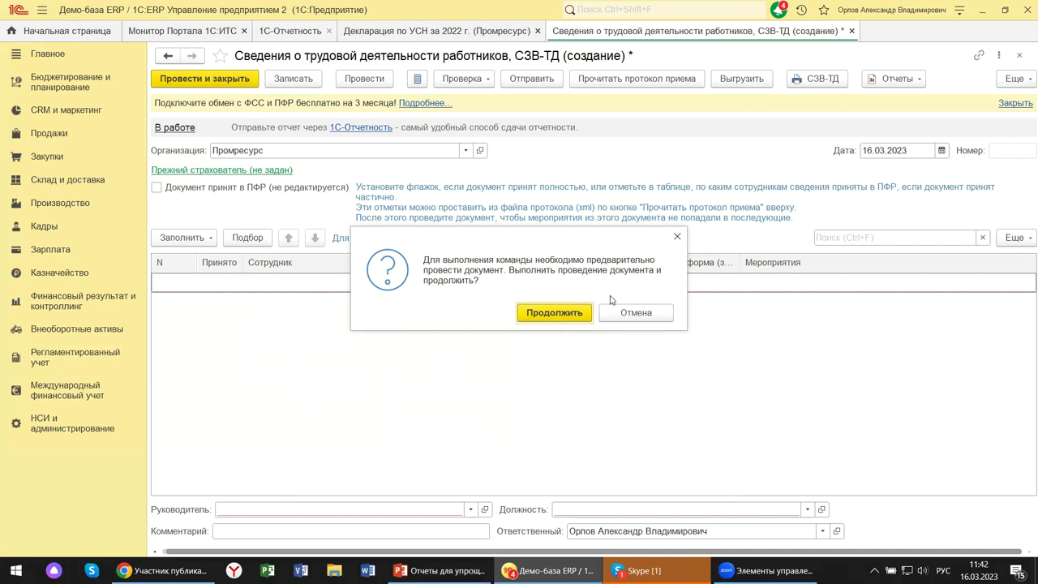
left_click(644, 315)
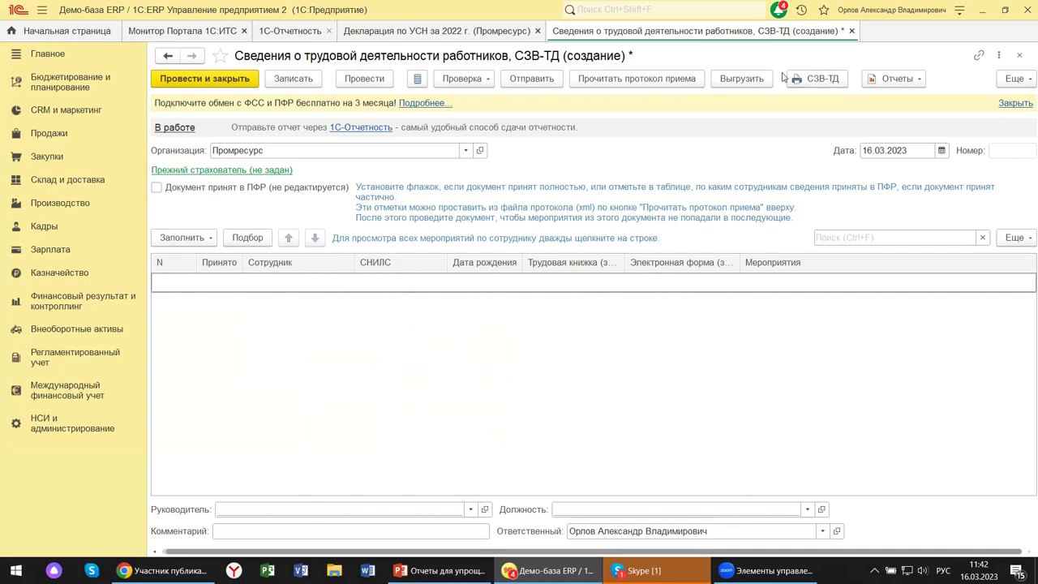
left_click(818, 81)
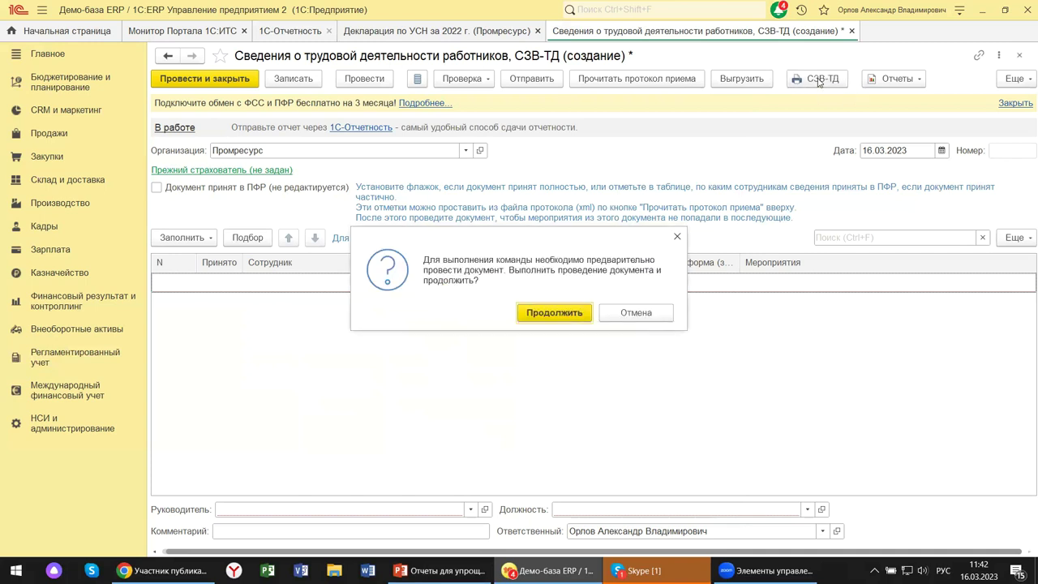
left_click(622, 317)
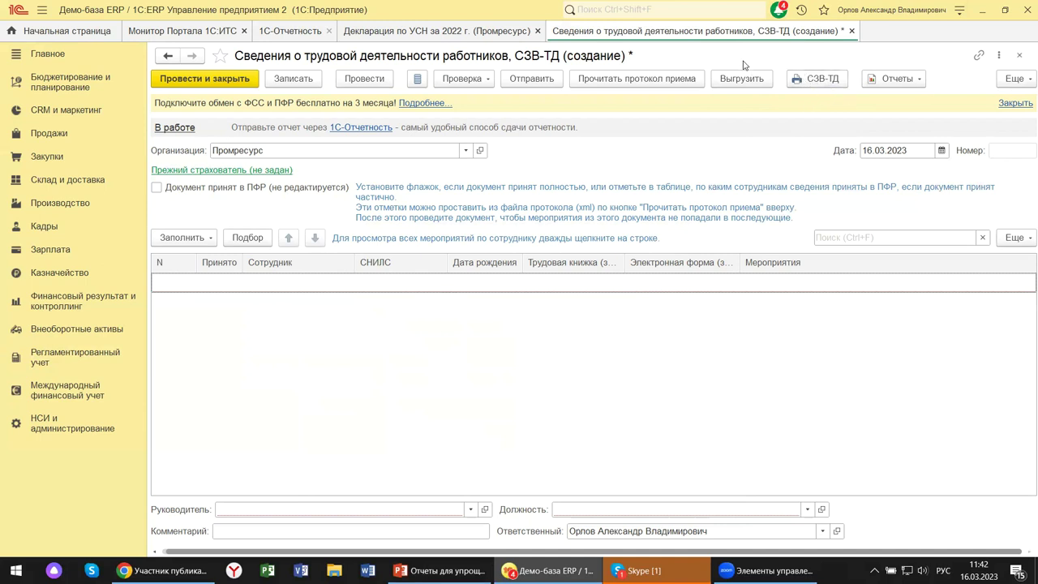
Close the СЗВ-ТД report without saving the changes.
left_click(1019, 55)
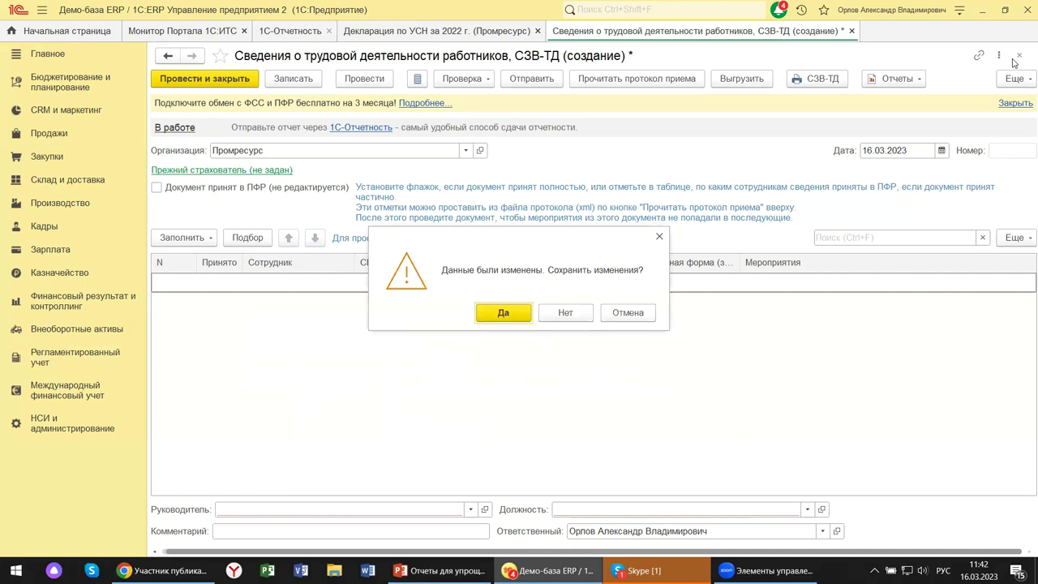
left_click(565, 313)
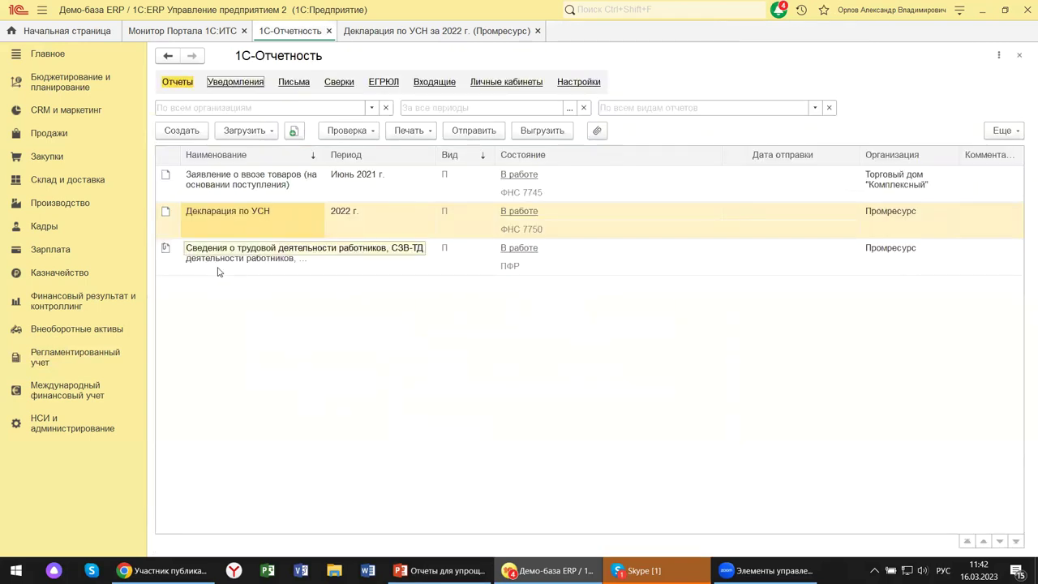
Open the Декларация по УСН for 2022 for Промресурс and review its title page, including the form code.
double_click(226, 228)
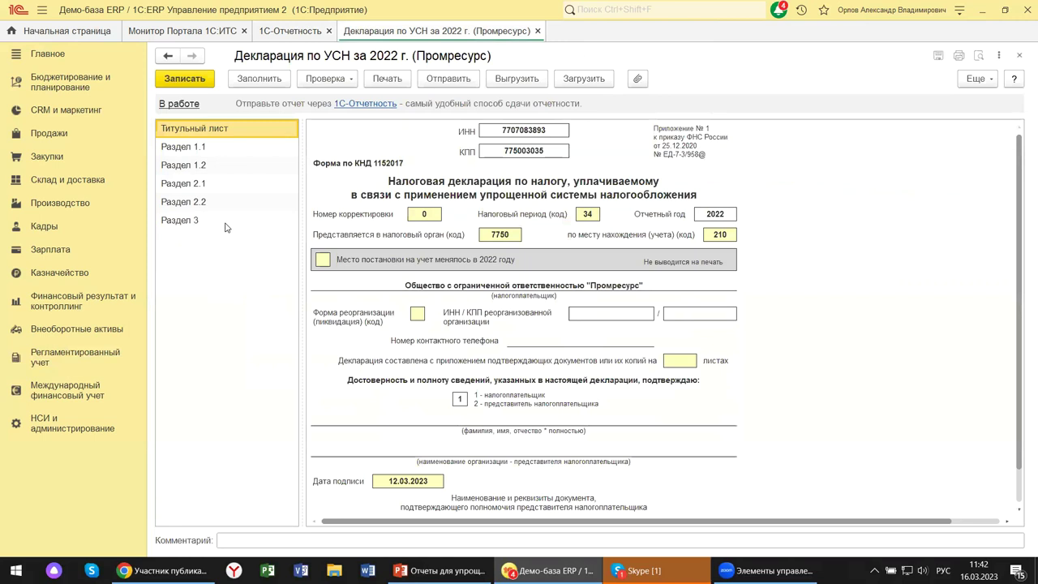
left_click(349, 161)
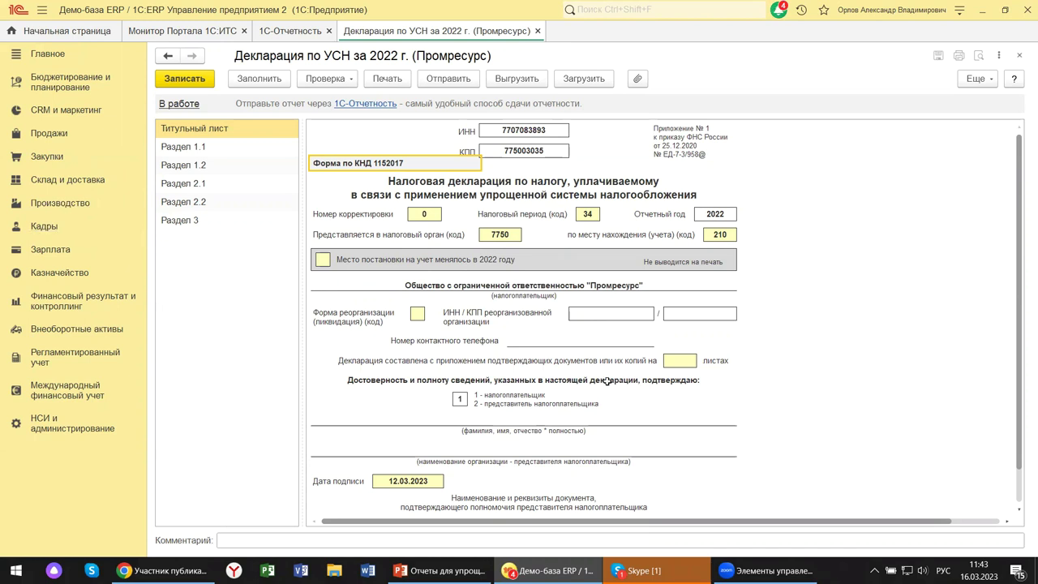
scroll(608, 380, "down", 2)
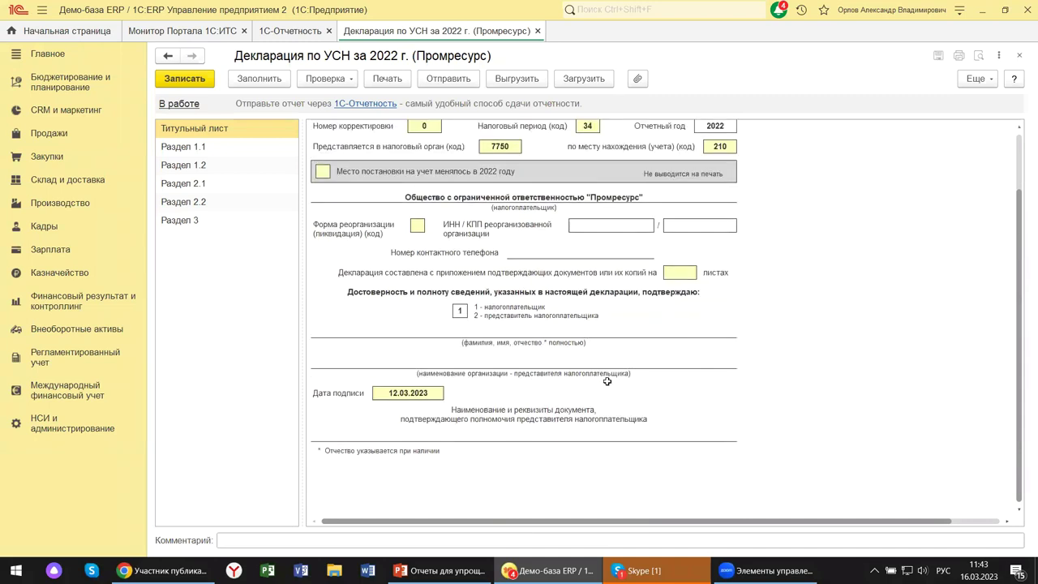
scroll(607, 380, "up", 2)
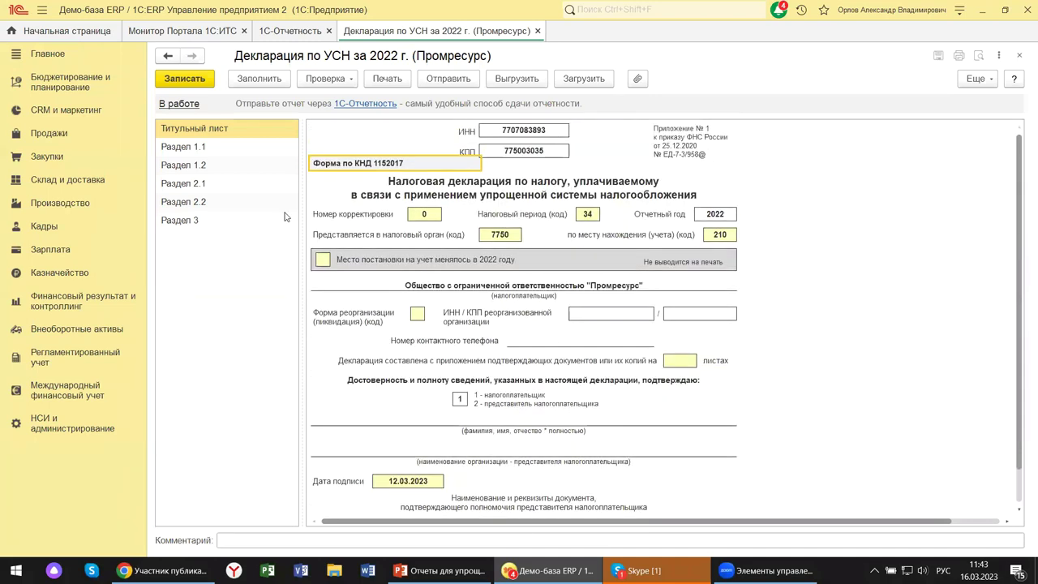
Review Раздел 1.1 of the declaration down through its advance payment lines, and open Раздел 1.2.
left_click(189, 150)
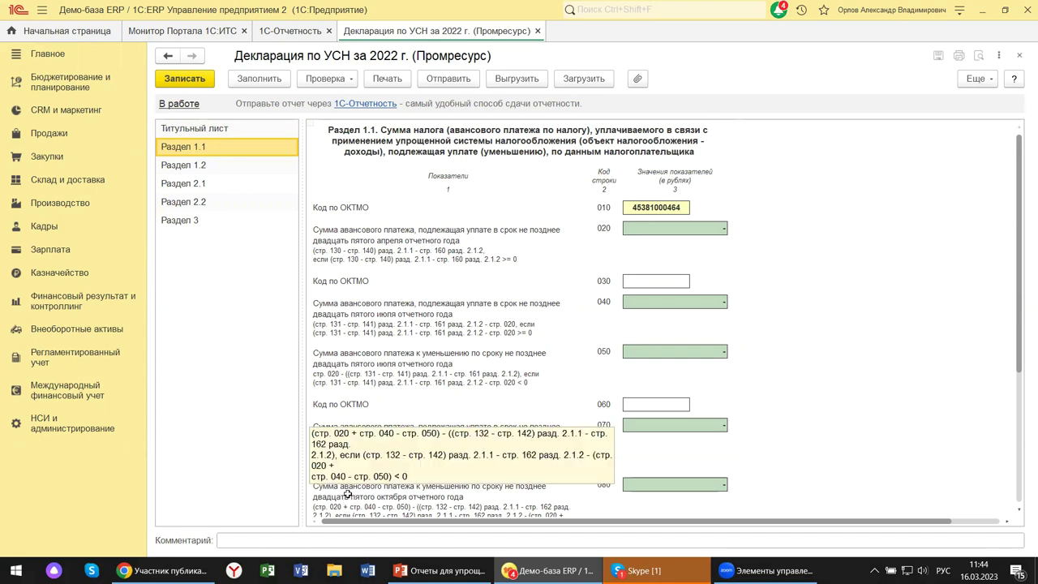
scroll(459, 382, "down", 5)
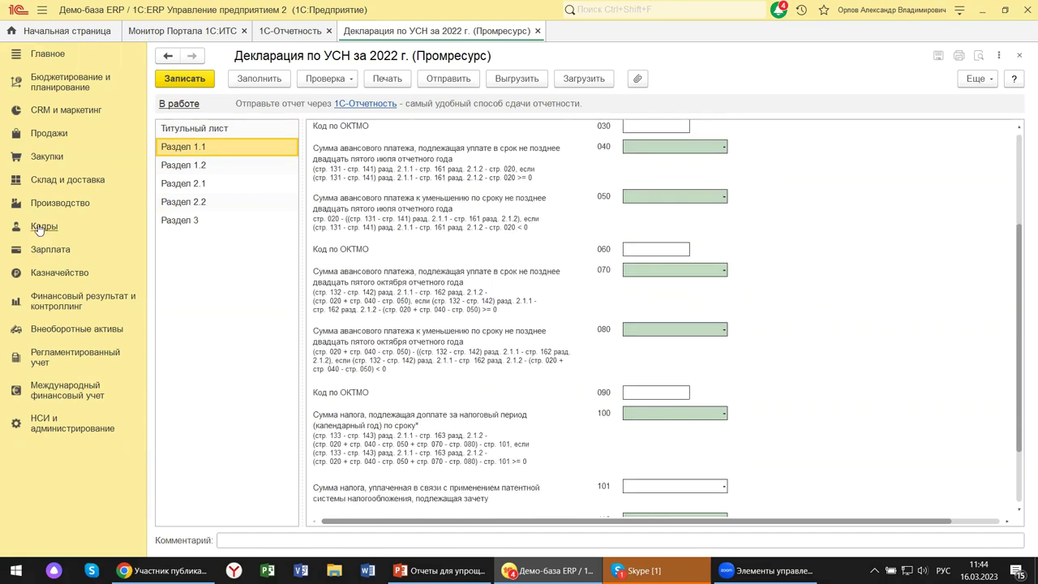
left_click(176, 167)
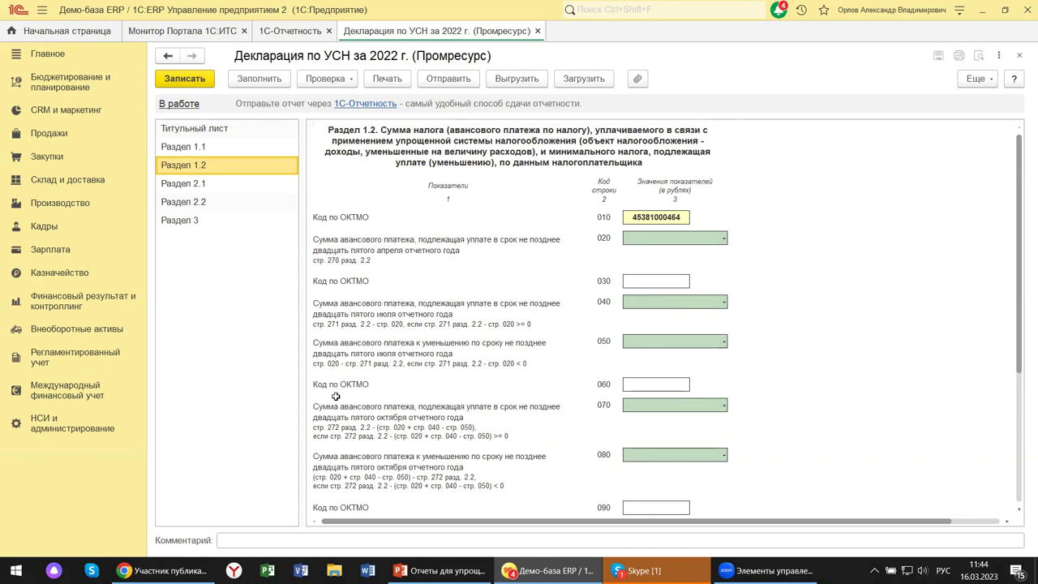
Open Раздел 2.1 and examine the tax rate codes and the calculation lines of sections 2.1.1 and 2.1.2 through to the end.
left_click(198, 186)
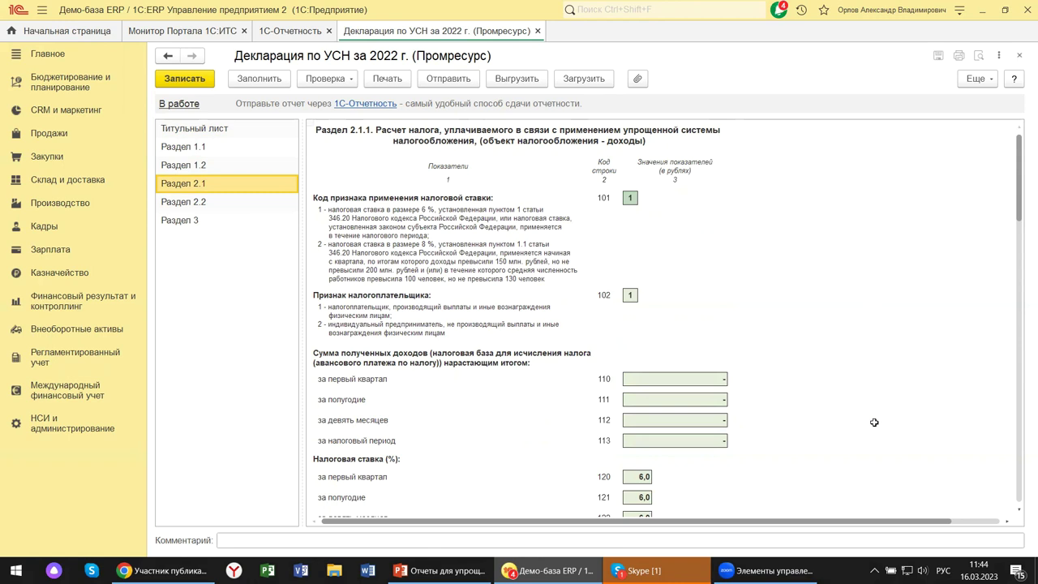
left_click(368, 219)
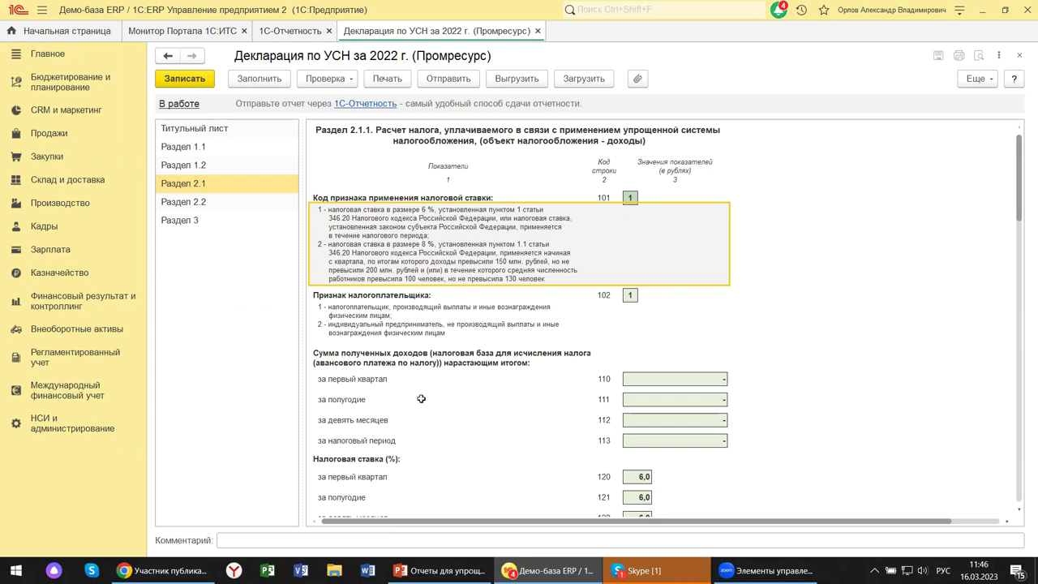
scroll(420, 398, "down", 6)
scroll(420, 398, "down", 4)
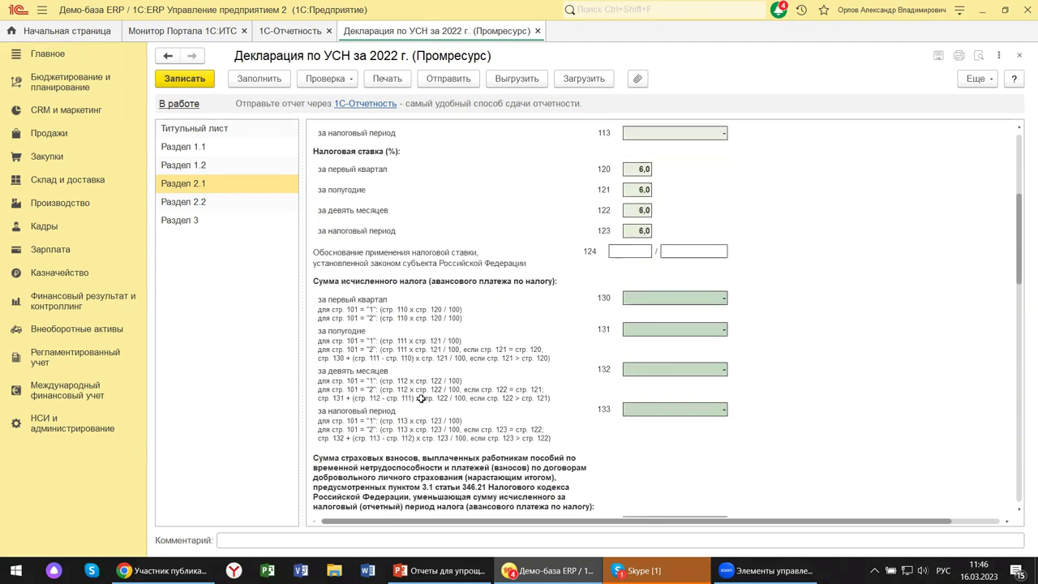
scroll(421, 398, "down", 5)
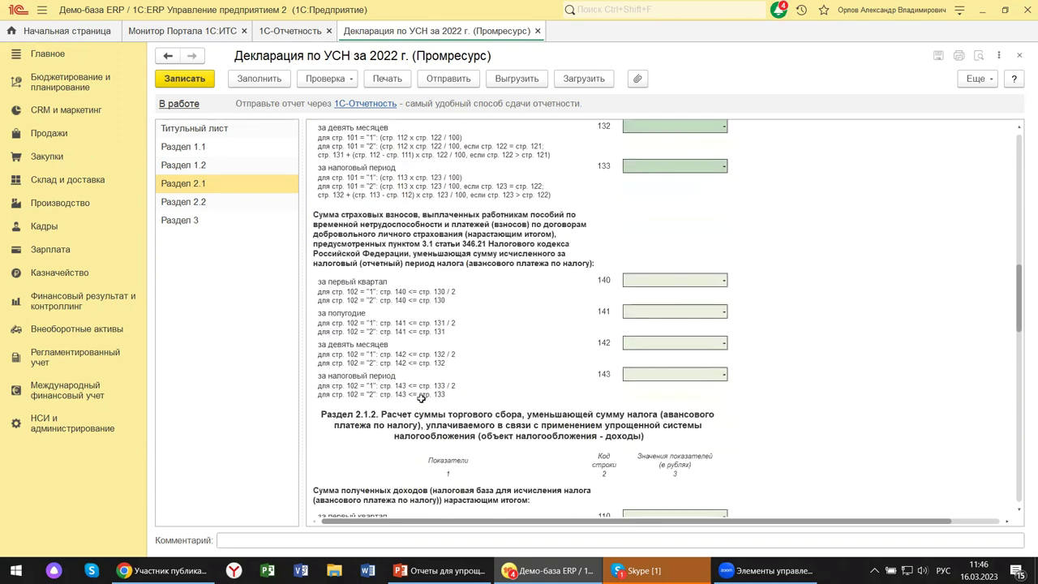
scroll(421, 398, "down", 10)
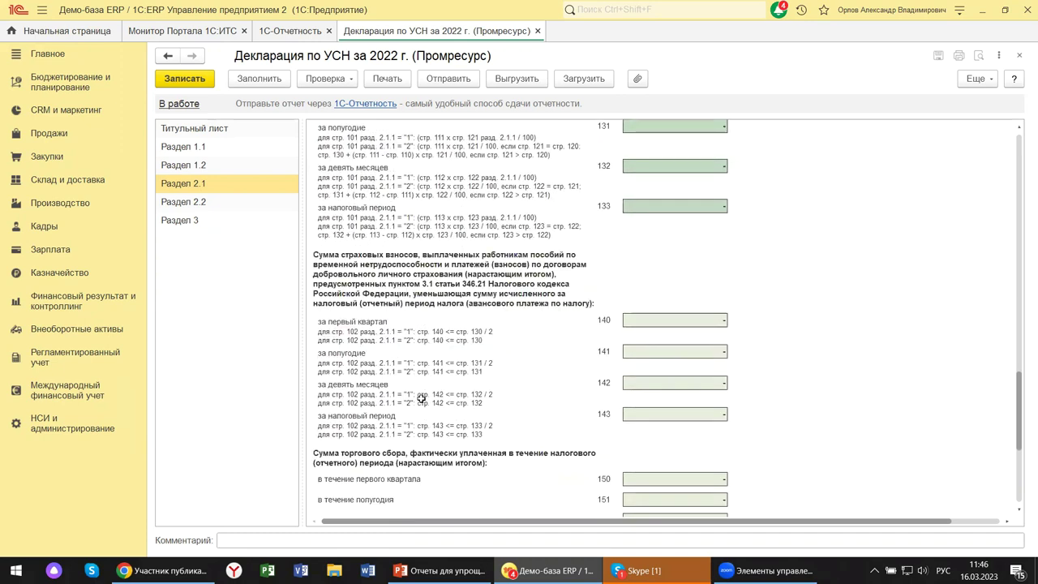
scroll(421, 398, "down", 4)
scroll(421, 398, "down", 3)
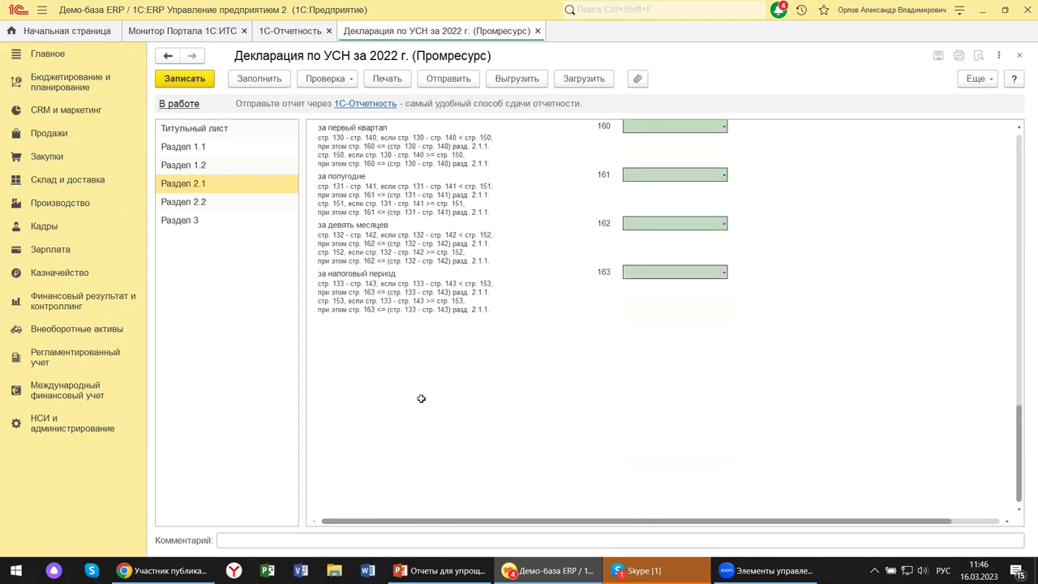
Return to section 2.1.1 and examine the insurance contribution fields that reduce the tax, lines 140 to 143.
scroll(421, 398, "up", 7)
scroll(421, 398, "up", 1)
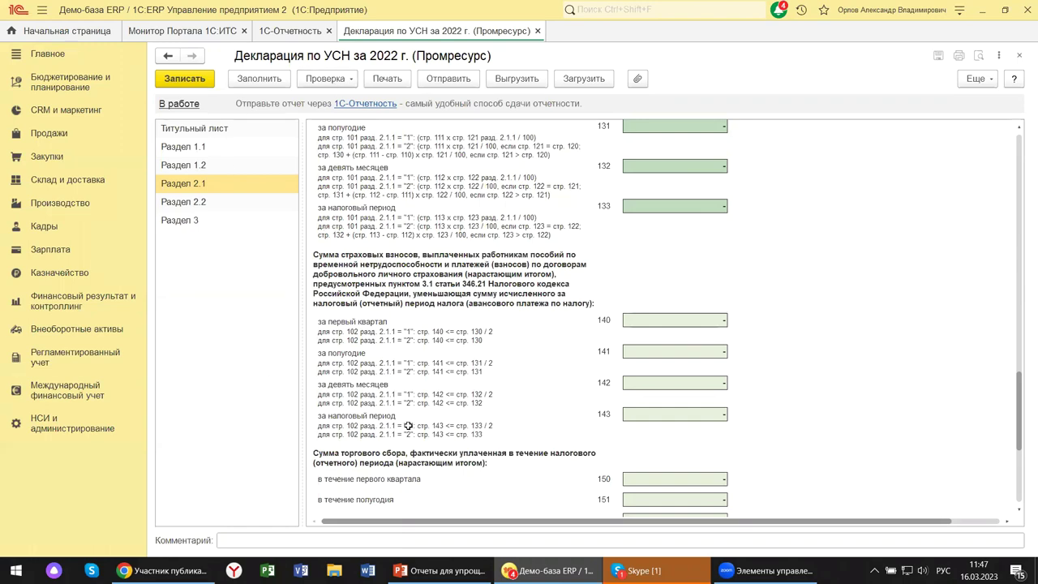
scroll(487, 280, "up", 6)
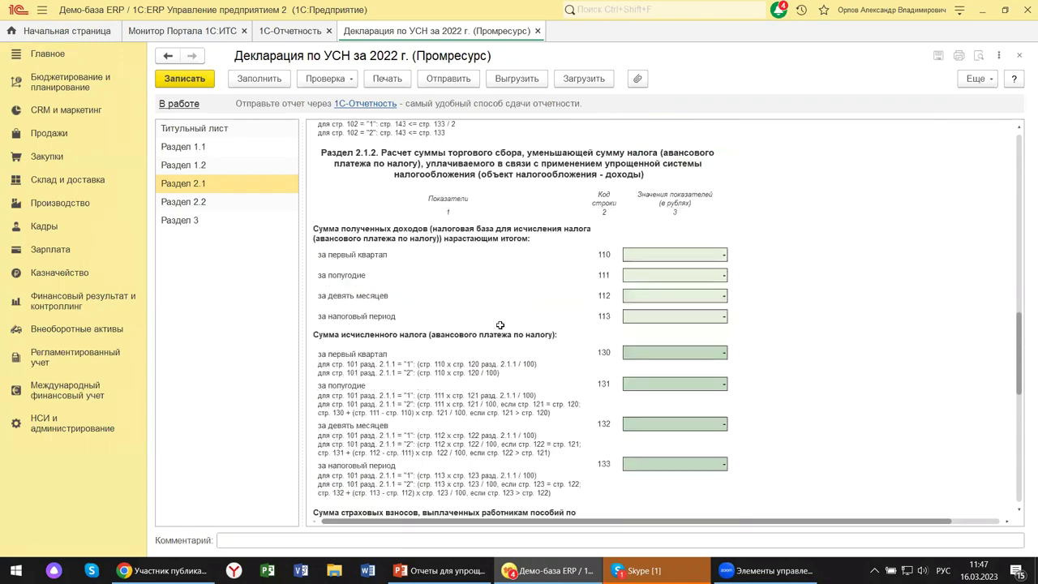
scroll(504, 279, "up", 1)
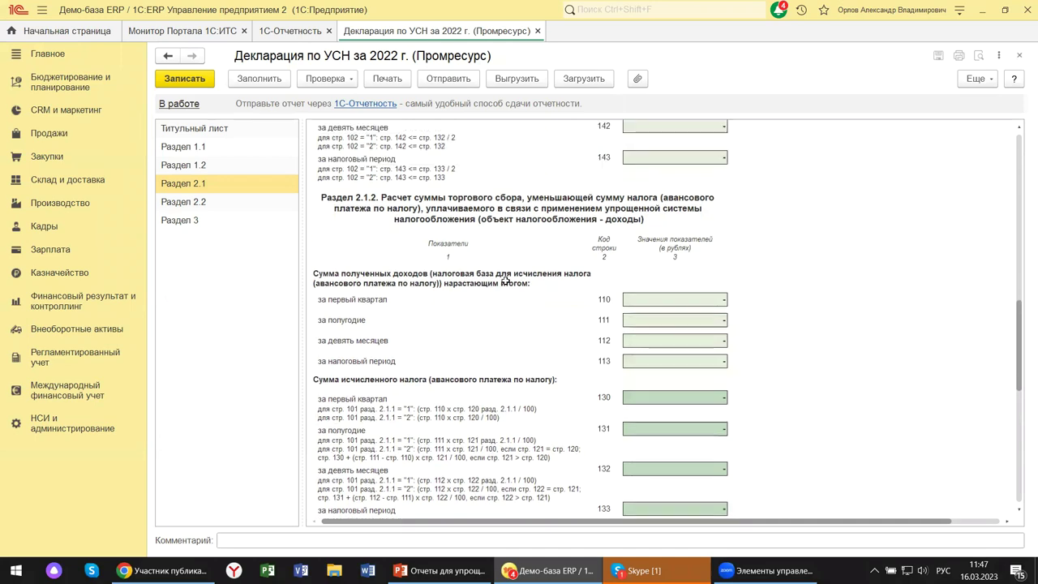
scroll(504, 280, "up", 6)
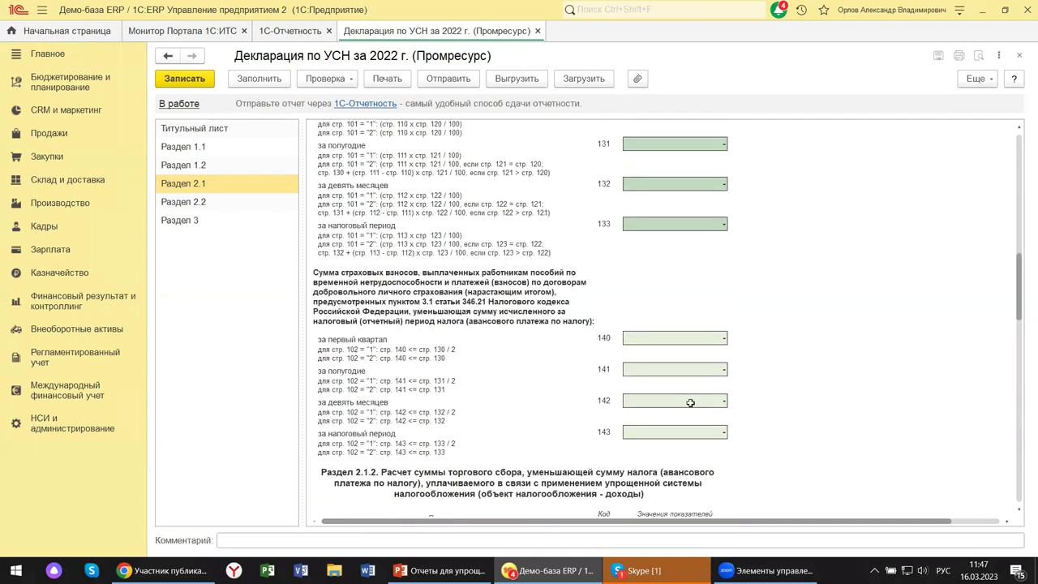
left_click(661, 337)
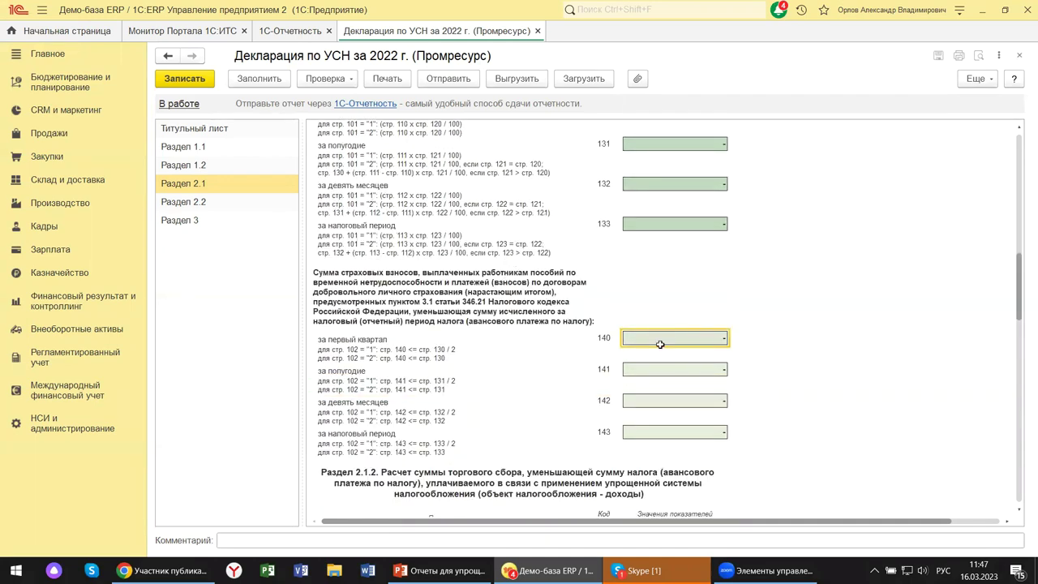
left_click(660, 372)
left_click(654, 430)
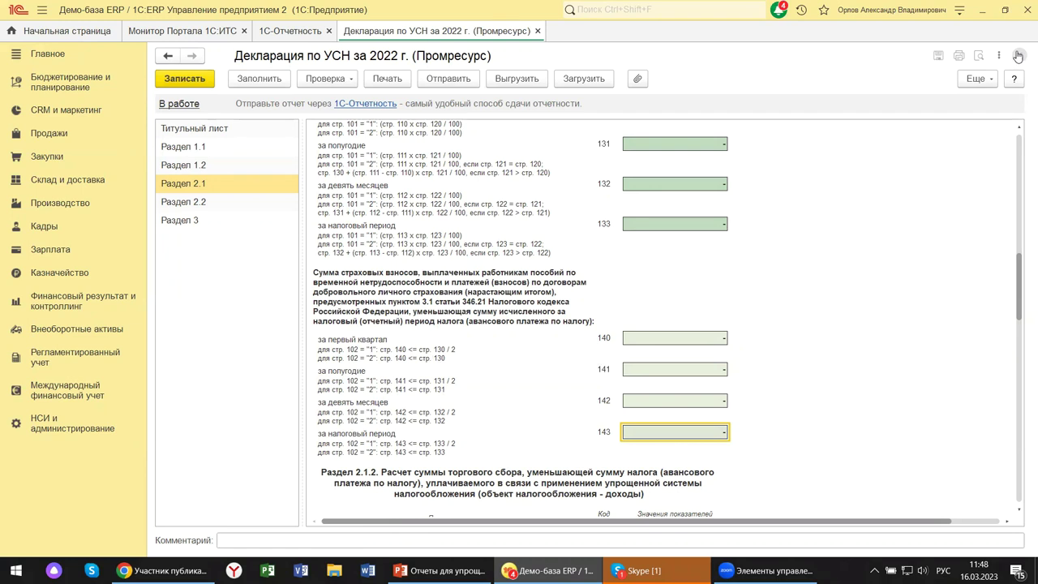
Close the УСН declaration and switch to the PowerPoint presentation, showing slide 14.
key("Escape")
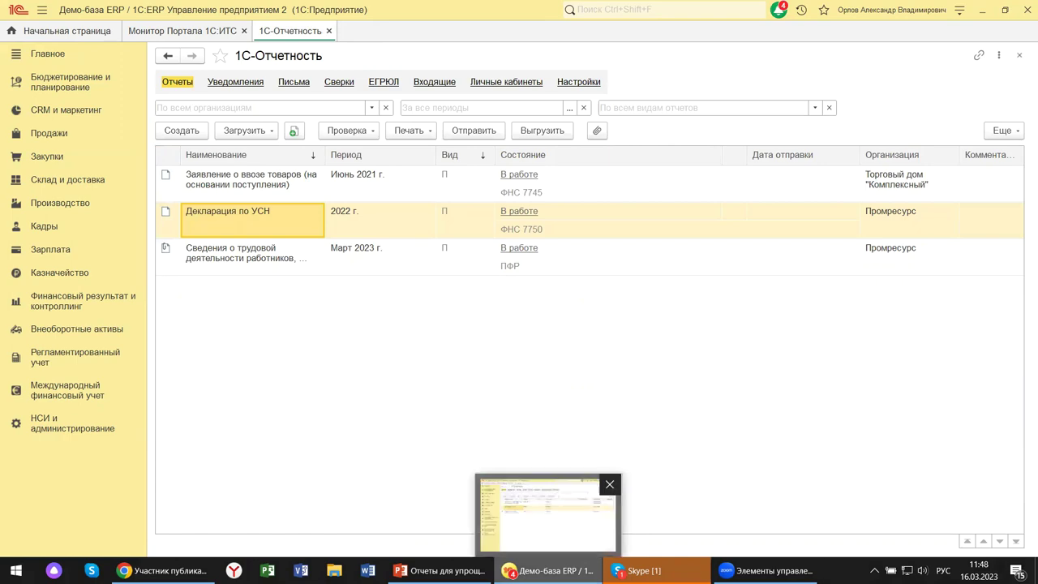
left_click(549, 570)
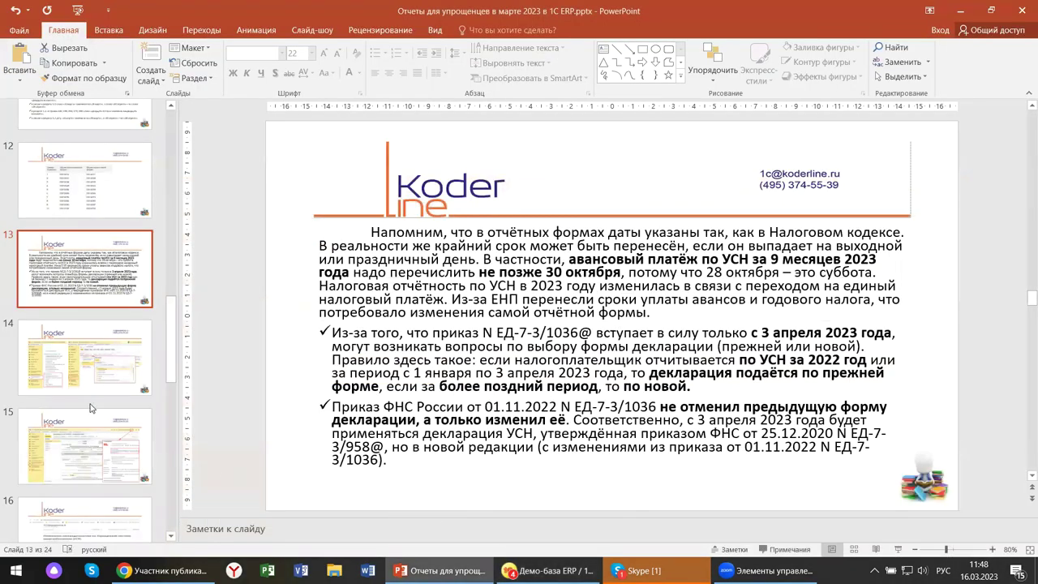
left_click(146, 385)
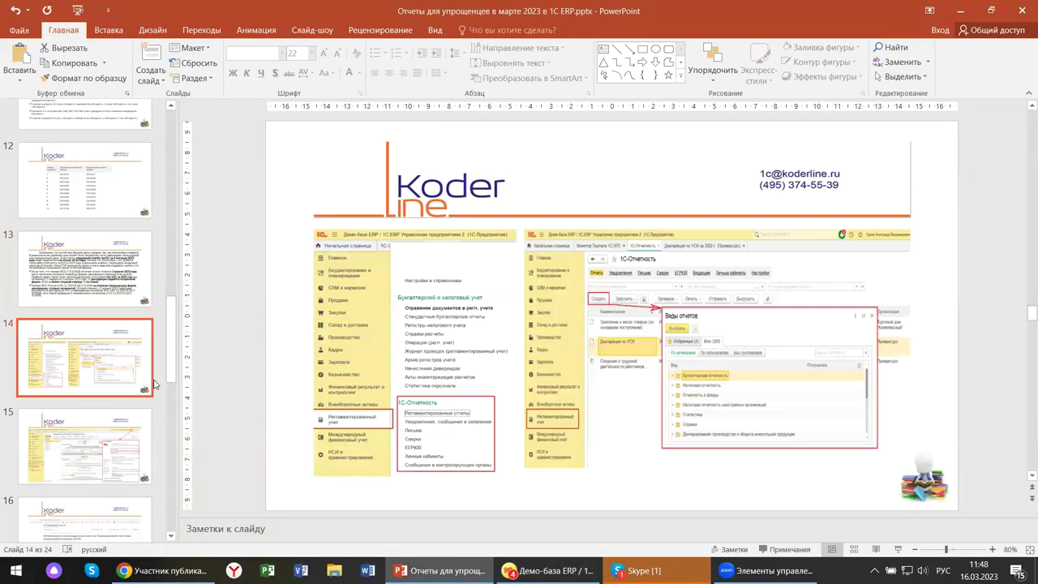